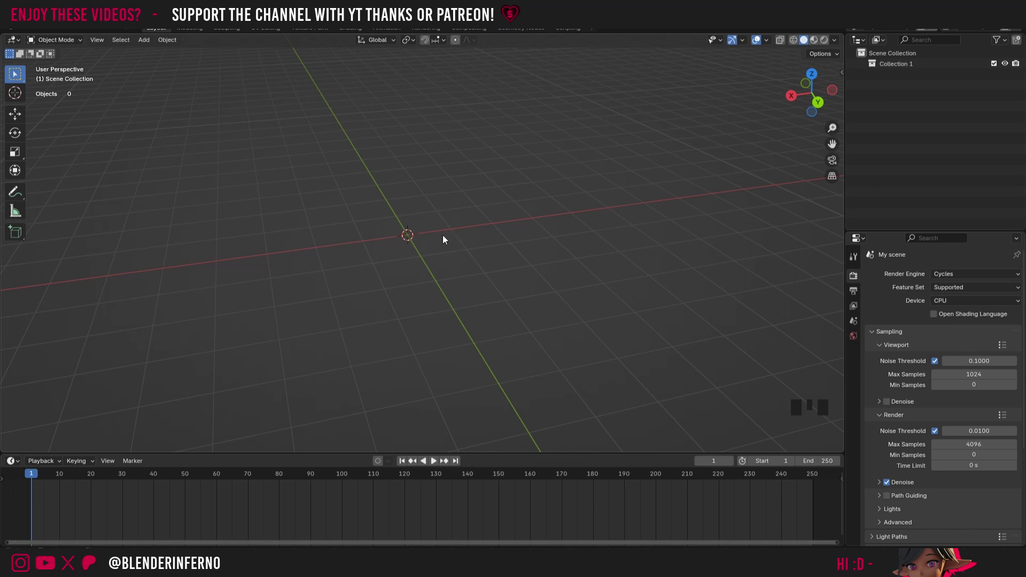
Add a UV sphere (32 segments, 16 rings, 1 m radius) and shade it smooth
{"action": "key", "text": "shift+a"}
{"action": "mouse_move", "coordinate": [446, 251]}
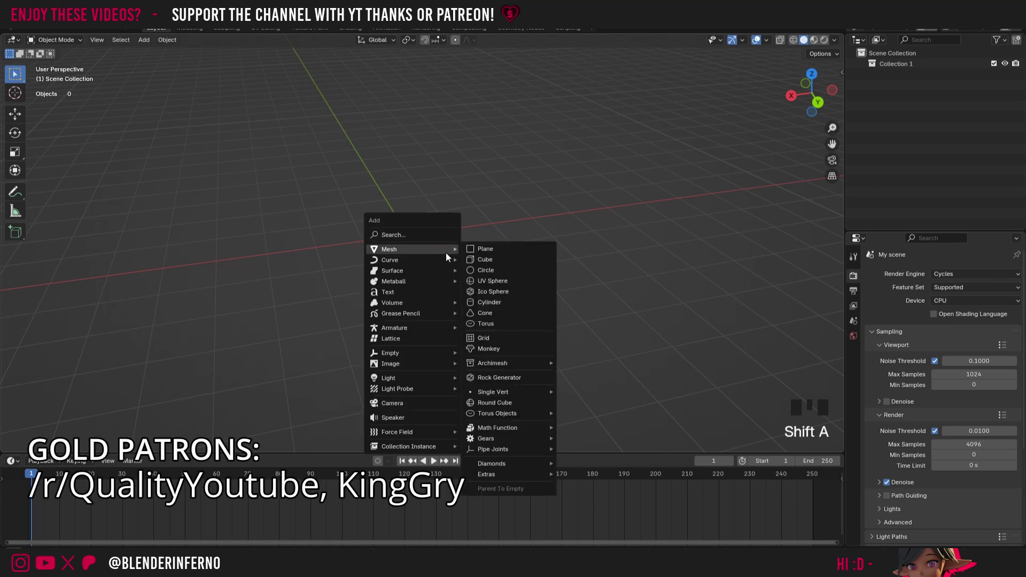
{"action": "left_click", "coordinate": [495, 280]}
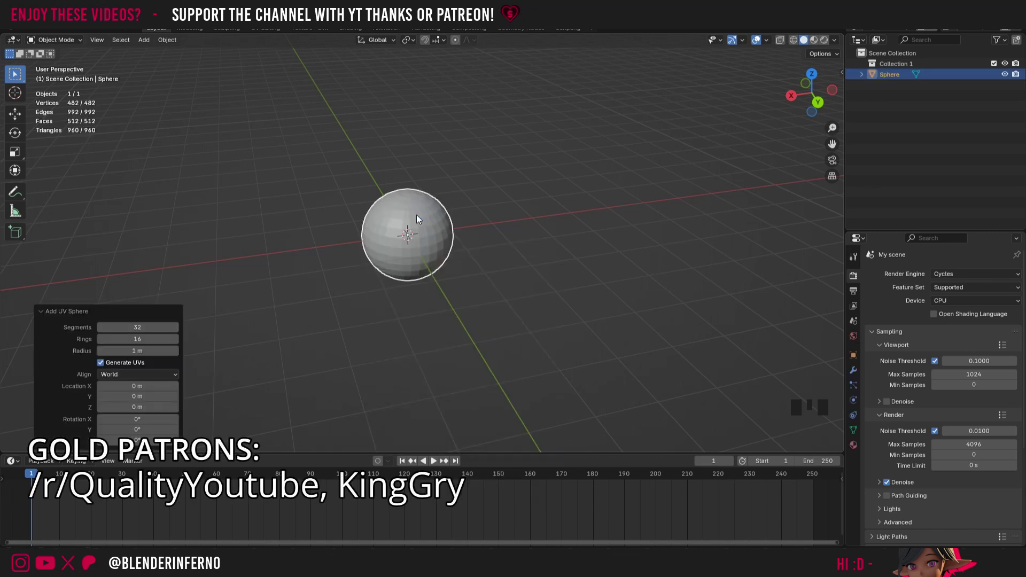
{"action": "right_click", "coordinate": [492, 210]}
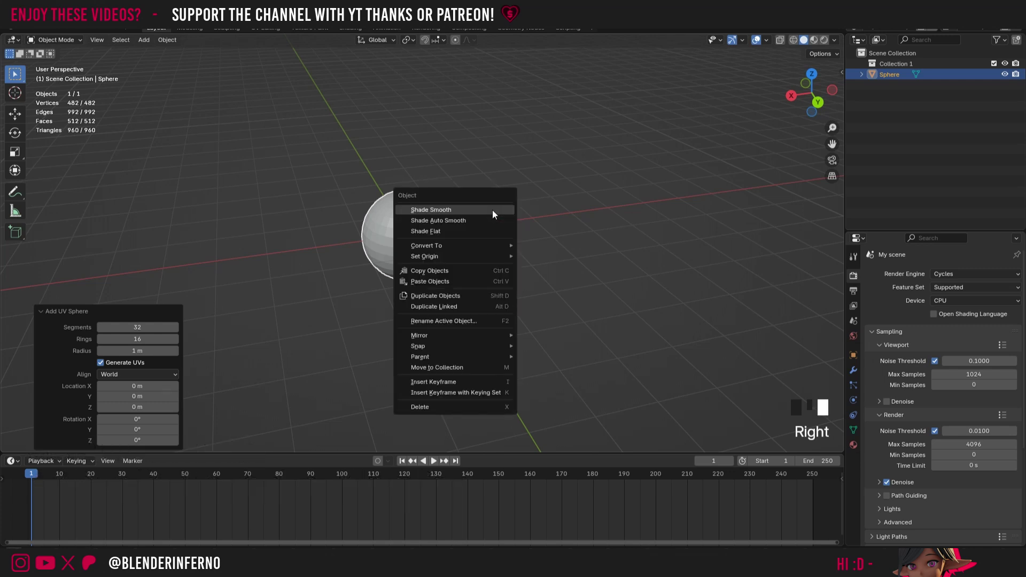
{"action": "left_click", "coordinate": [491, 210]}
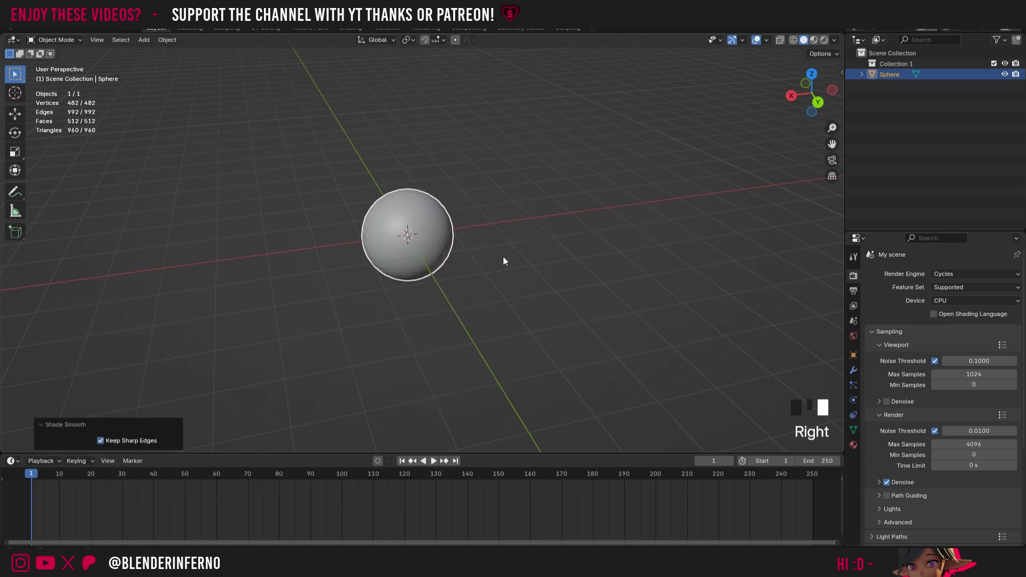
Turn the bottom timeline into a Shader Editor set to Object and drag its border up to enlarge it
{"action": "left_click", "coordinate": [13, 462]}
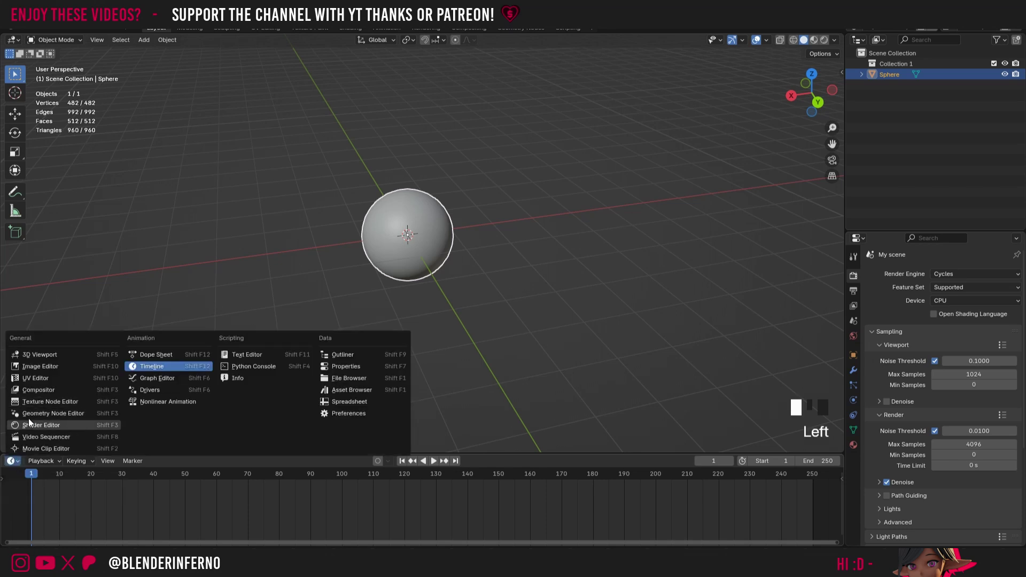
{"action": "left_click", "coordinate": [29, 426]}
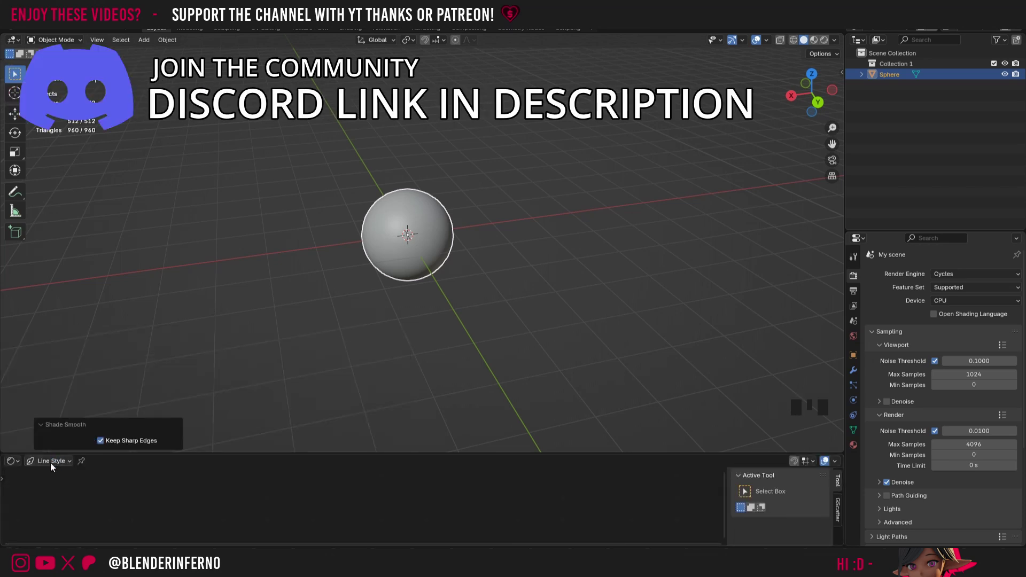
{"action": "left_click", "coordinate": [50, 462]}
{"action": "left_click", "coordinate": [61, 486]}
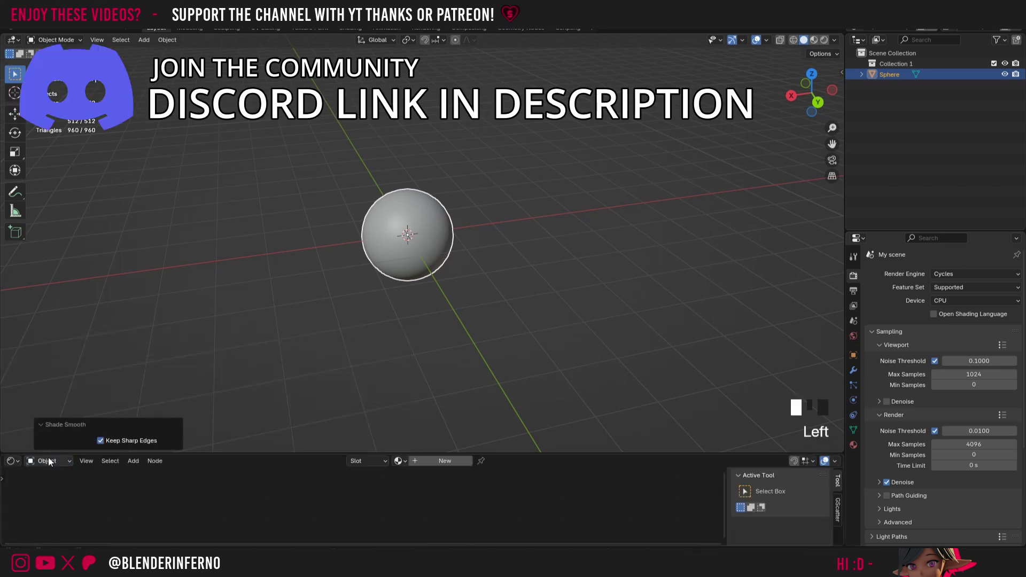
{"action": "left_click_drag", "start_coordinate": [555, 453], "coordinate": [450, 390]}
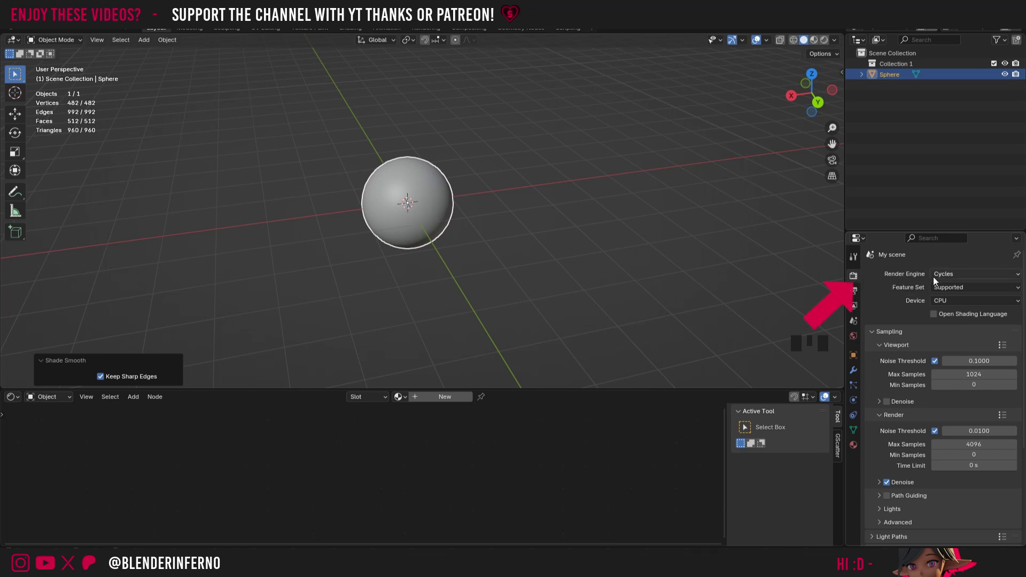
Keep Cycles as the render engine and set the viewport to Rendered shading
{"action": "left_click", "coordinate": [956, 275]}
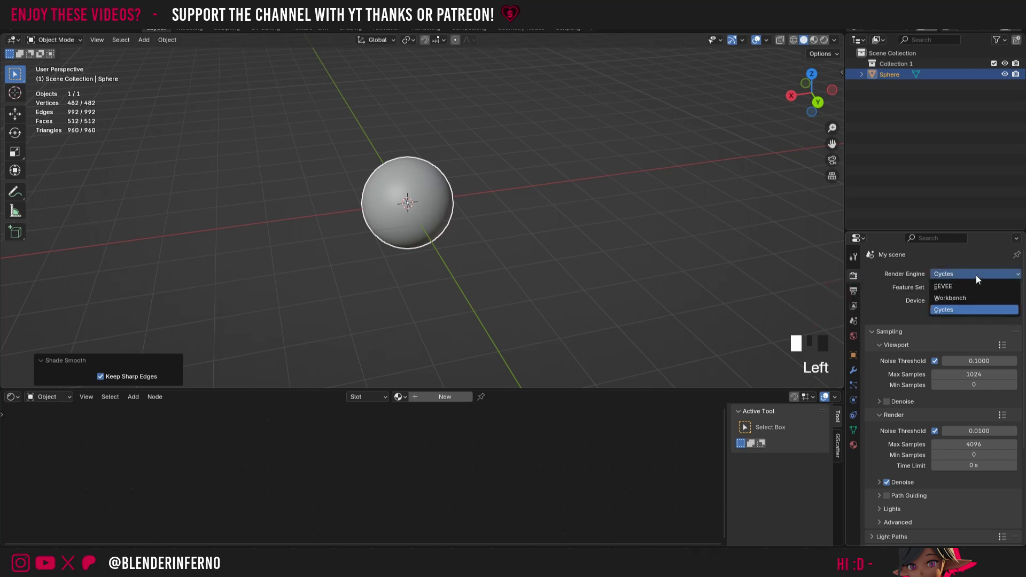
{"action": "left_click", "coordinate": [974, 309]}
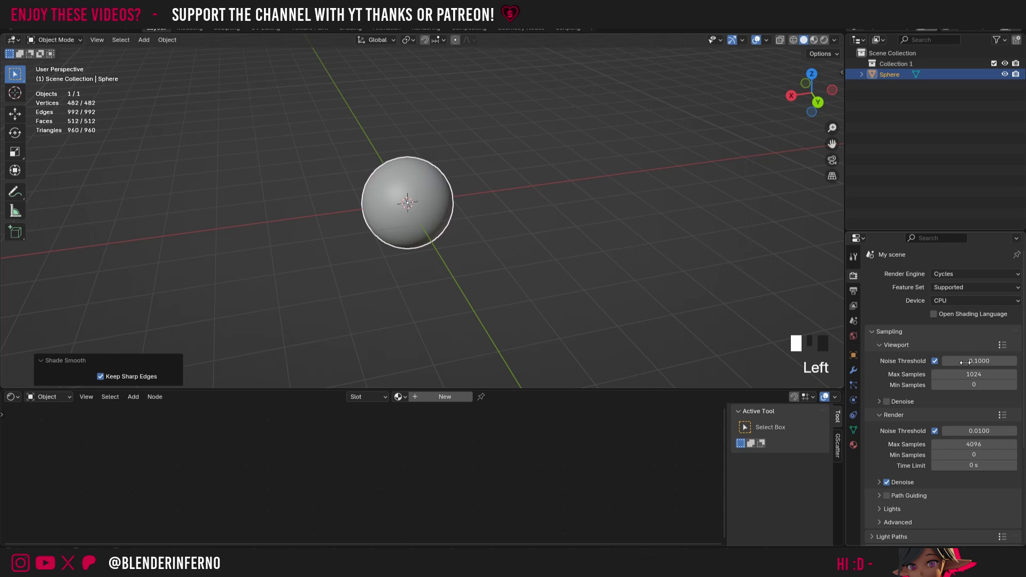
{"action": "left_click", "coordinate": [825, 40]}
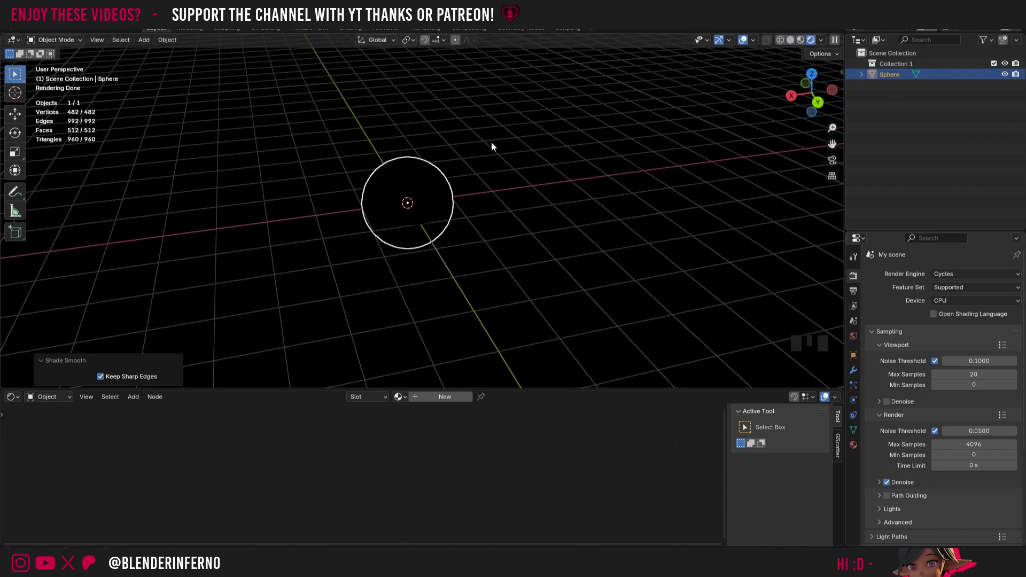
Add a point light and move it to about Z 2.17 m, directly above the sphere
{"action": "key", "text": "shift+a"}
{"action": "mouse_move", "coordinate": [497, 277]}
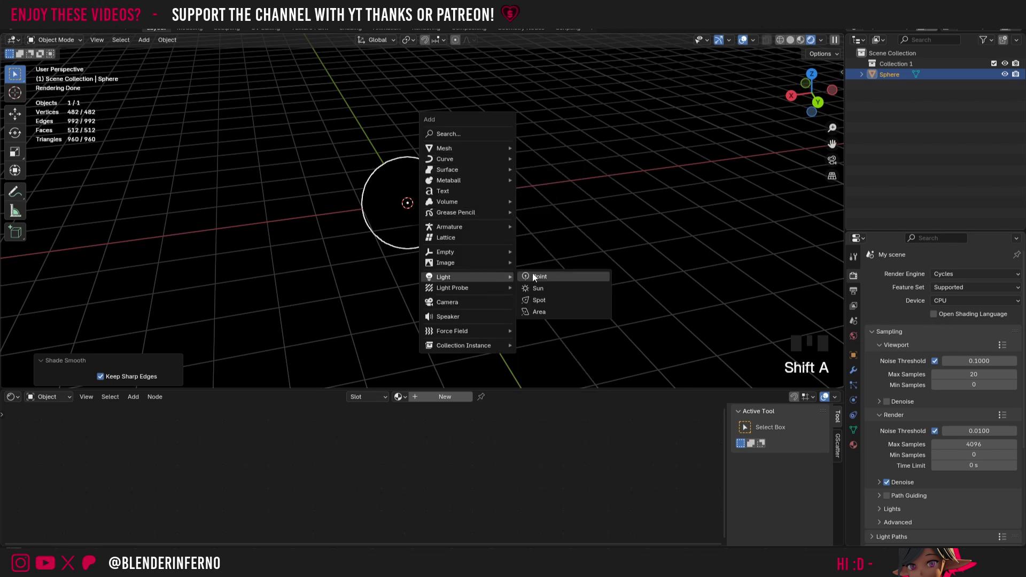
{"action": "left_click", "coordinate": [546, 276]}
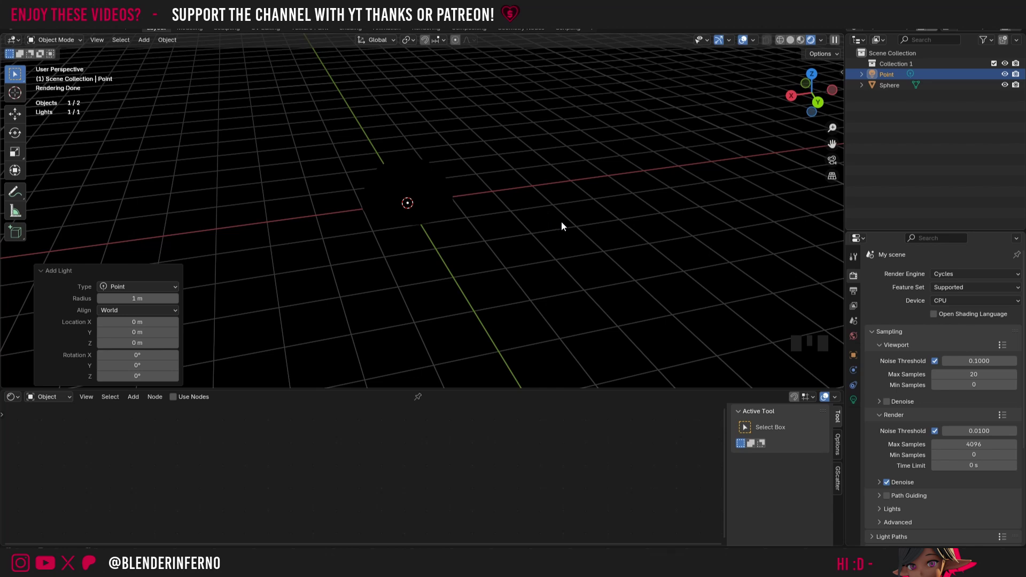
{"action": "key", "text": "g"}
{"action": "key", "text": "y"}
{"action": "left_click", "coordinate": [618, 250]}
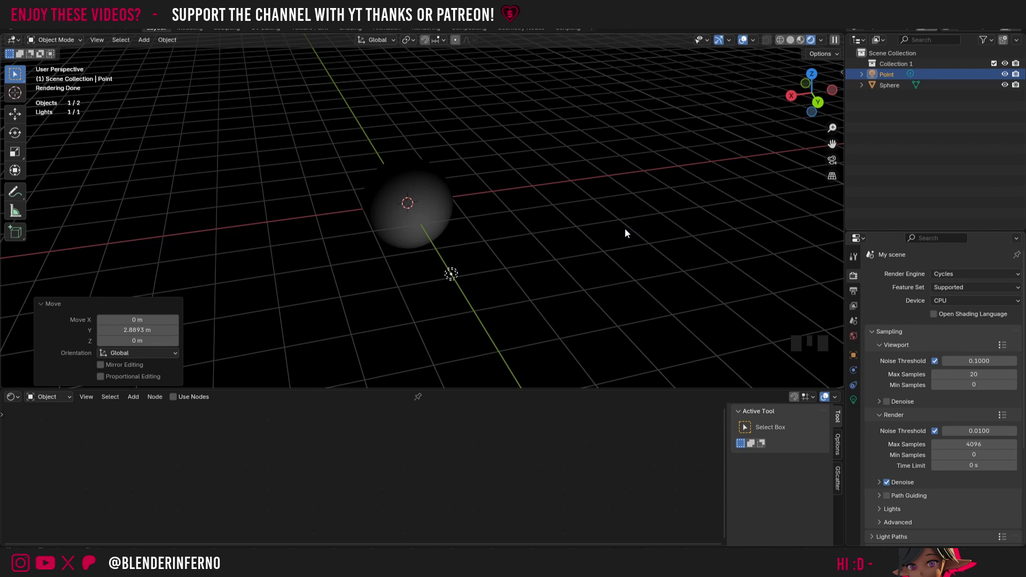
{"action": "key", "text": "g"}
{"action": "key", "text": "z"}
{"action": "left_click", "coordinate": [614, 127]}
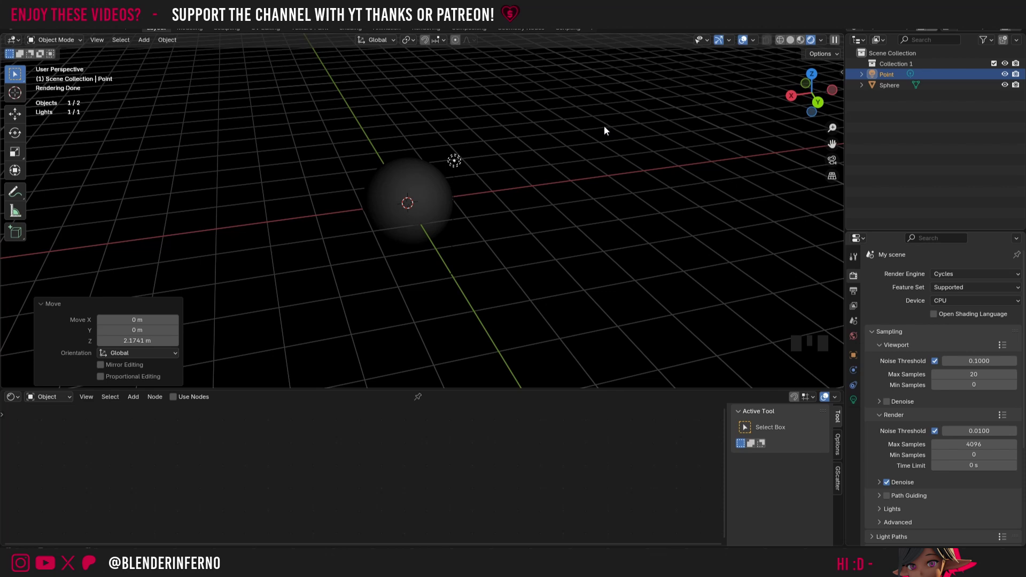
Set the point light's power to 100 W in Light properties
{"action": "middle_click_drag", "start_coordinate": [604, 126], "coordinate": [838, 320]}
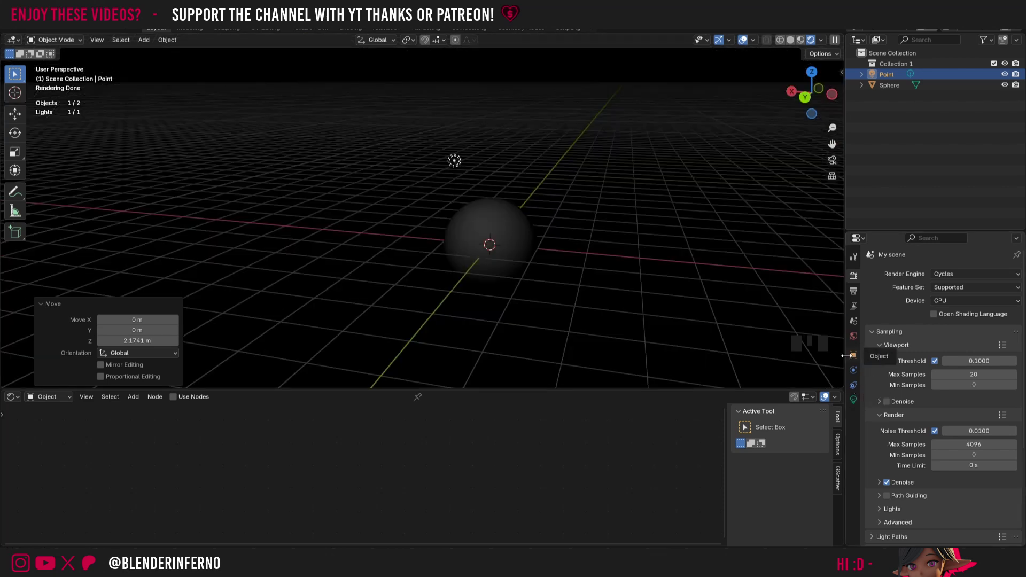
{"action": "left_click", "coordinate": [853, 400]}
{"action": "left_click_drag", "start_coordinate": [968, 348], "coordinate": [994, 346]}
{"action": "left_click", "coordinate": [968, 349]}
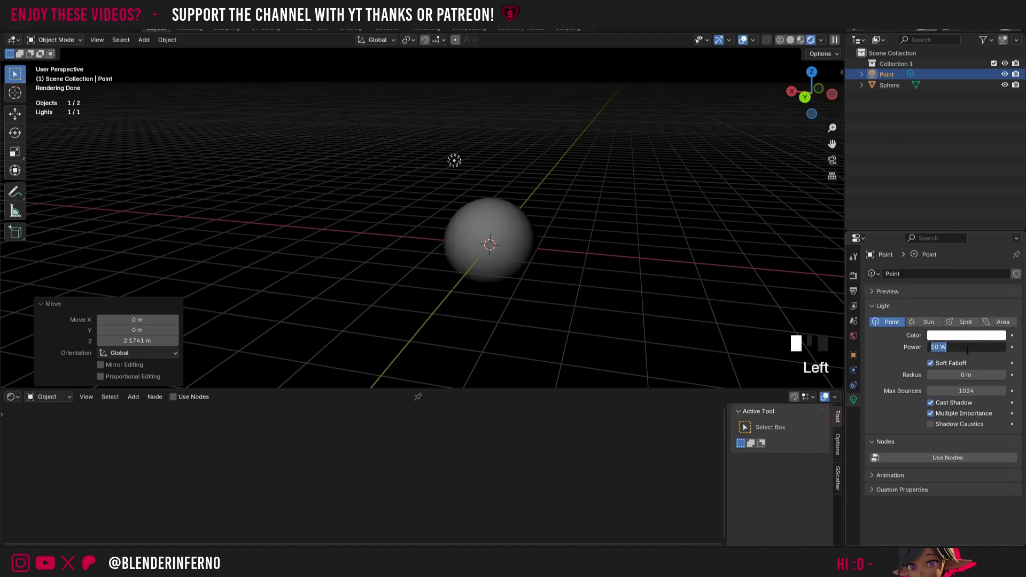
{"action": "type", "text": "100"}
{"action": "key", "text": "Return"}
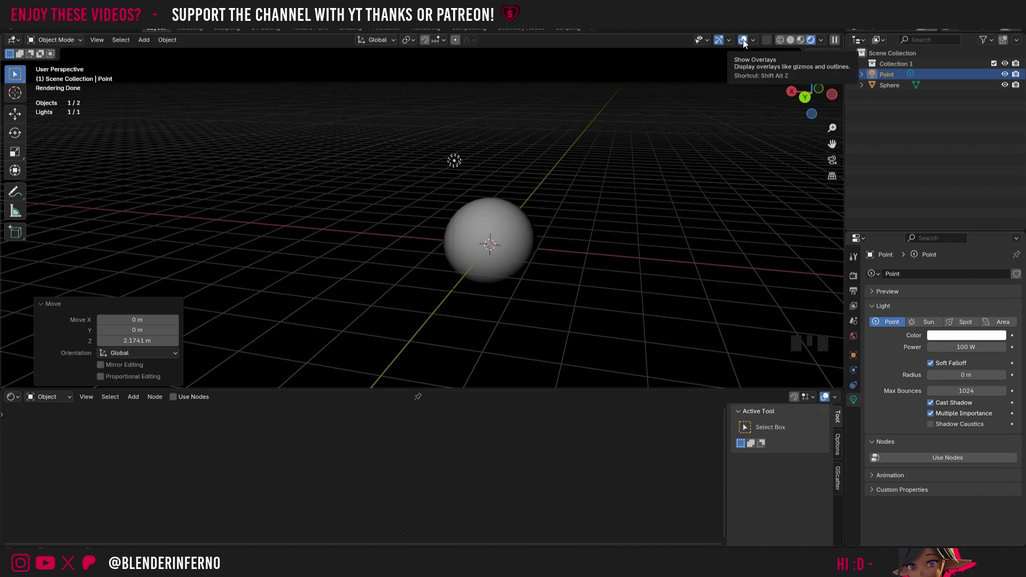
Hide viewport overlays and add a new World with background strength 0.200
{"action": "left_click", "coordinate": [743, 39]}
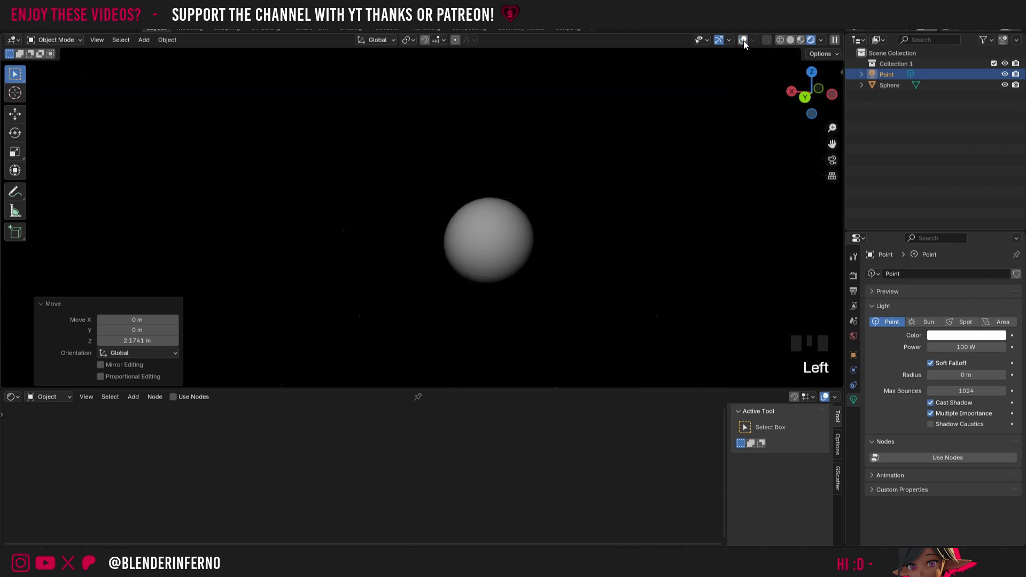
{"action": "left_click", "coordinate": [855, 338]}
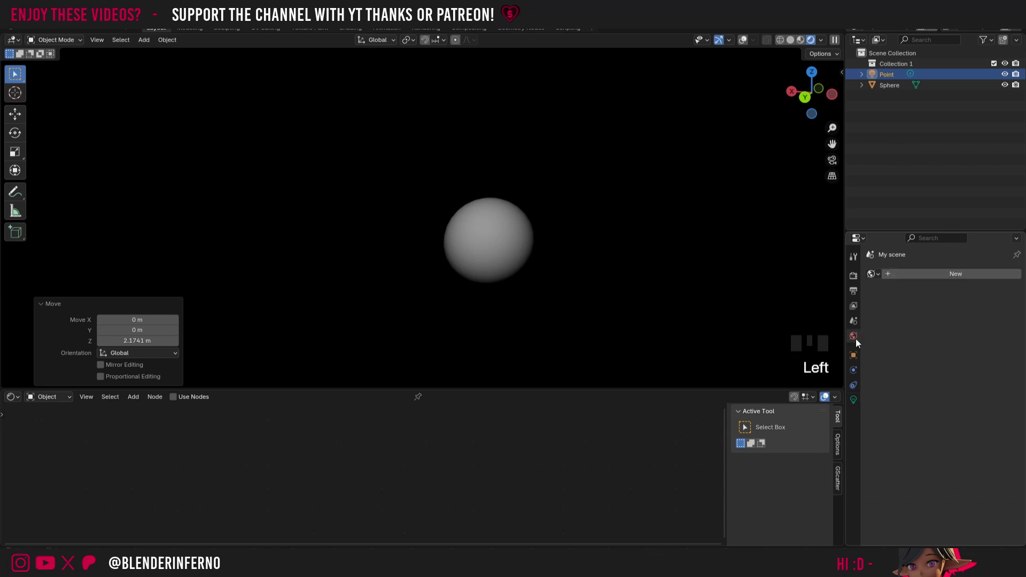
{"action": "left_click", "coordinate": [916, 273]}
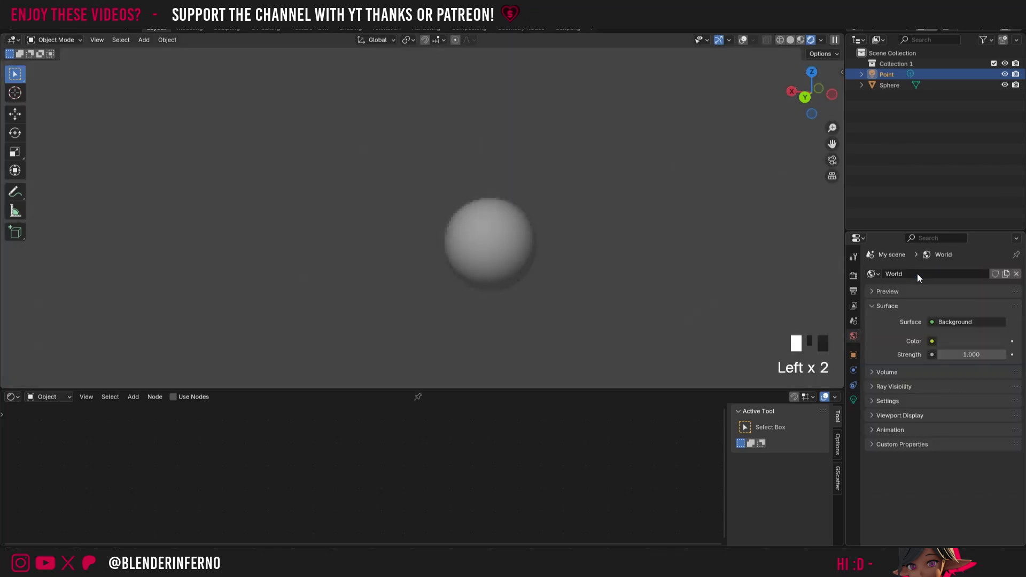
{"action": "left_click", "coordinate": [968, 355]}
{"action": "type", "text": "0.2"}
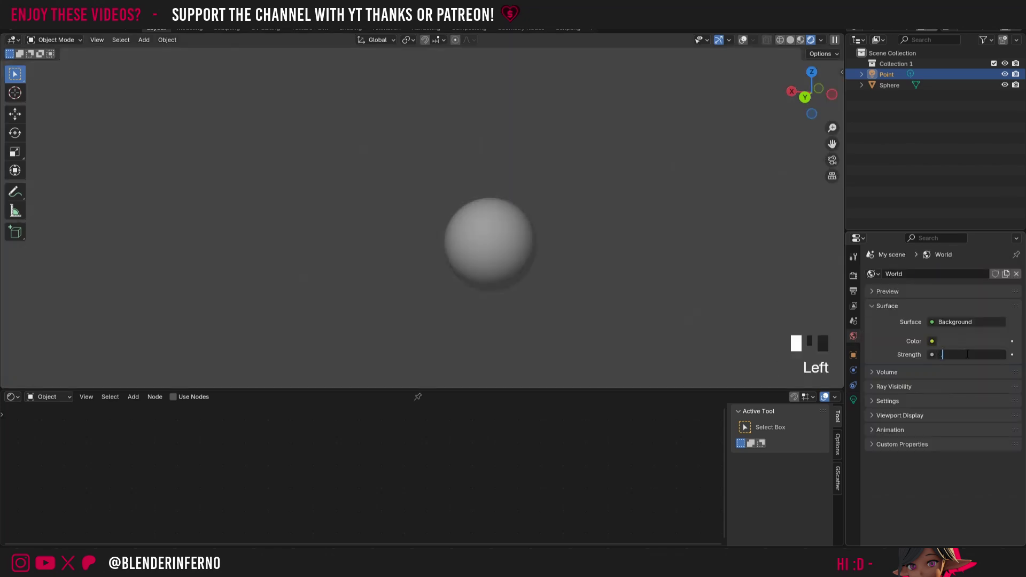
{"action": "key", "text": "Return"}
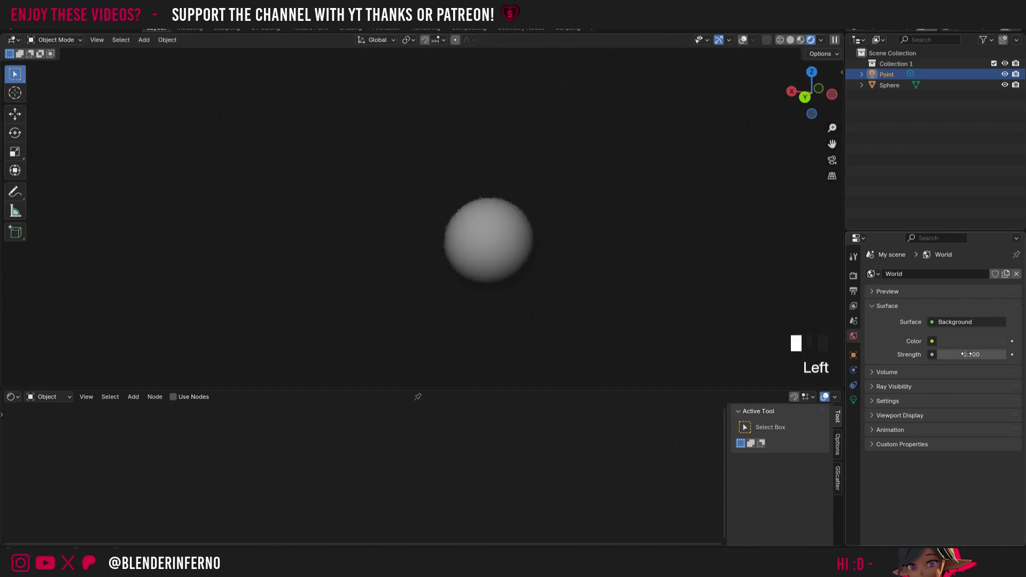
Select the sphere and frame the view on it
{"action": "left_click", "coordinate": [530, 251]}
{"action": "key", "text": "KP_Decimal"}
{"action": "left_click", "coordinate": [416, 211]}
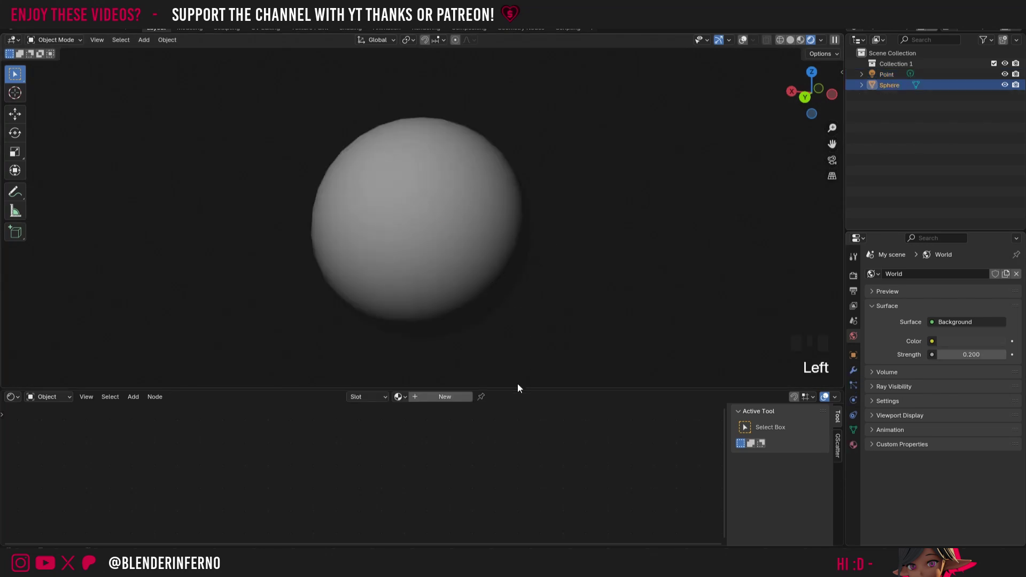
Add a new material to the sphere, reposition its Principled BSDF node and browse the Add node menu
{"action": "left_click", "coordinate": [441, 396]}
{"action": "scroll", "coordinate": [300, 447], "scroll_direction": "up", "scroll_amount": 6}
{"action": "left_click_drag", "start_coordinate": [300, 447], "coordinate": [312, 437]}
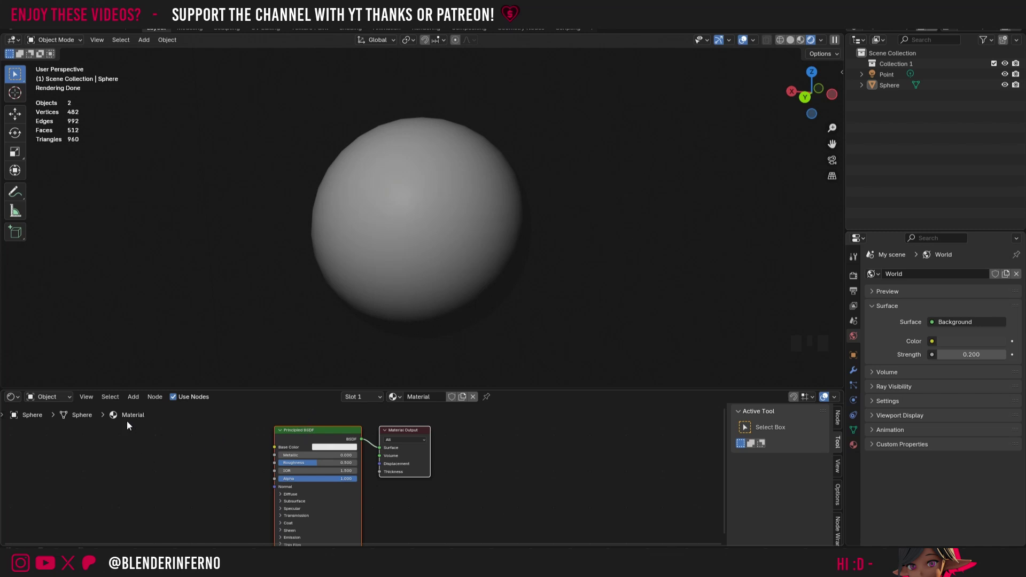
{"action": "left_click", "coordinate": [133, 397]}
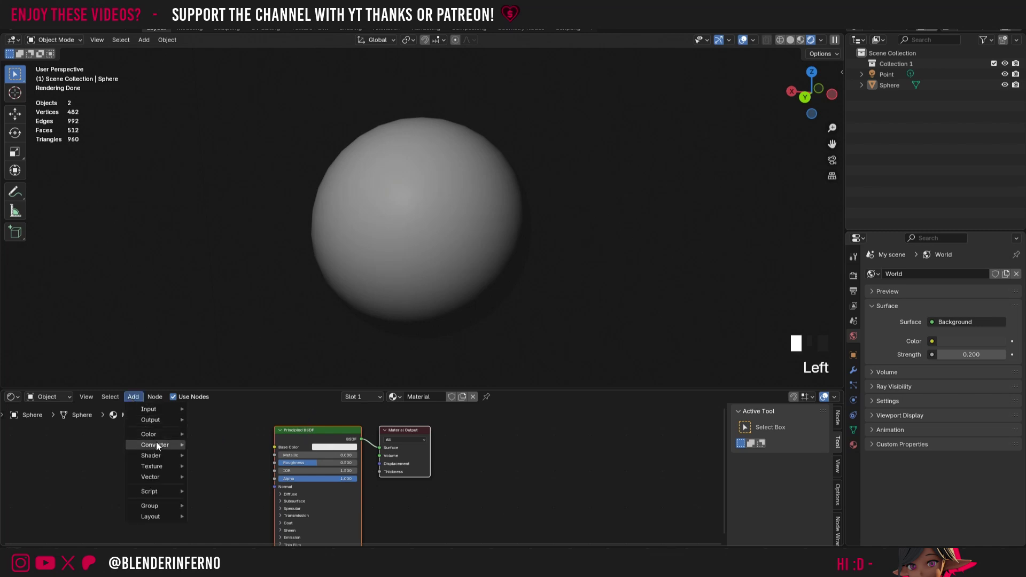
{"action": "mouse_move", "coordinate": [156, 454]}
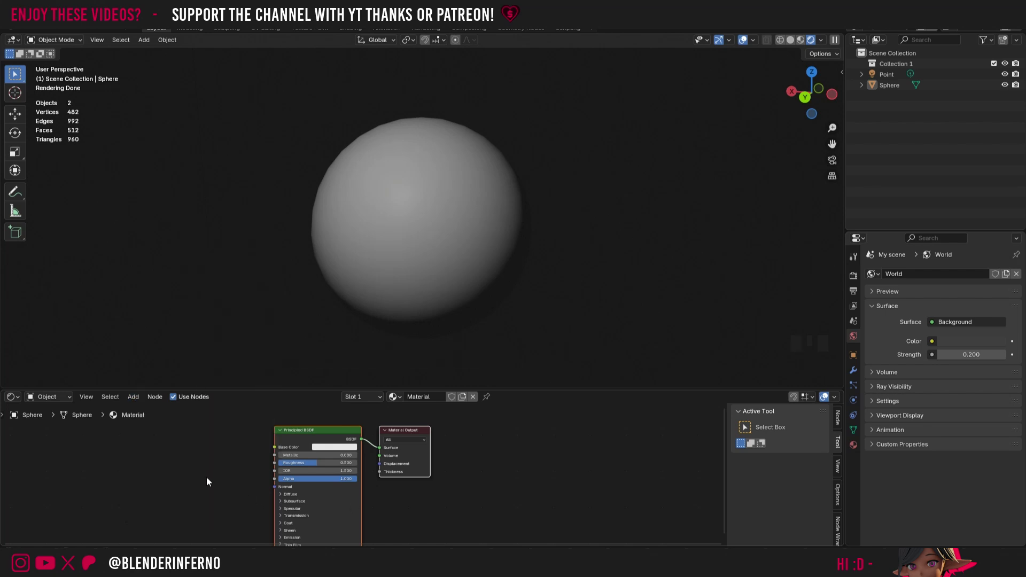
{"action": "key", "text": "shift+a"}
Zoom into the nodes, expand the Principled BSDF Diffuse panel and drag Roughness down to 0.000
{"action": "mouse_move", "coordinate": [195, 485]}
{"action": "scroll", "coordinate": [307, 487], "scroll_direction": "up", "scroll_amount": 5}
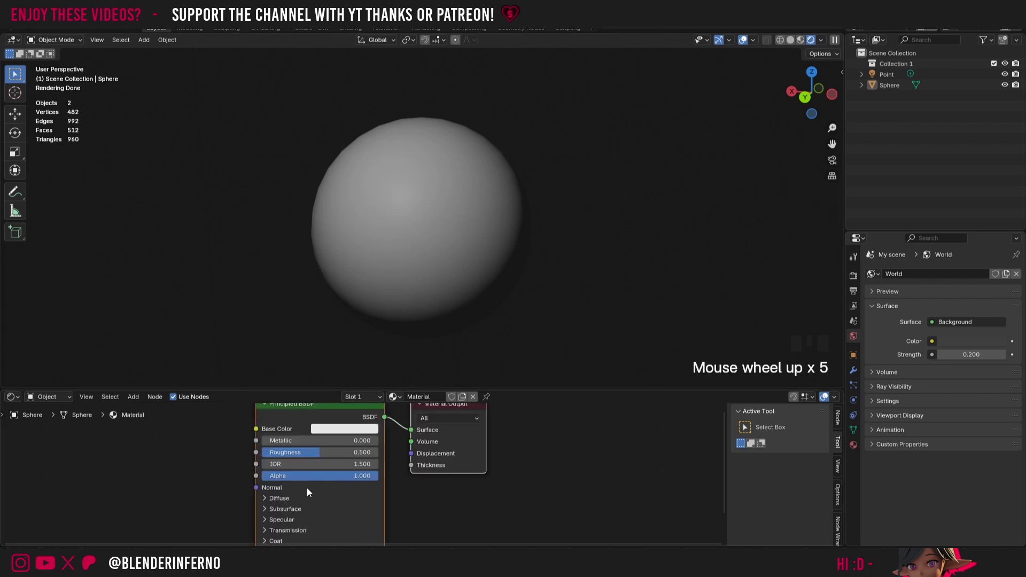
{"action": "left_click", "coordinate": [265, 498]}
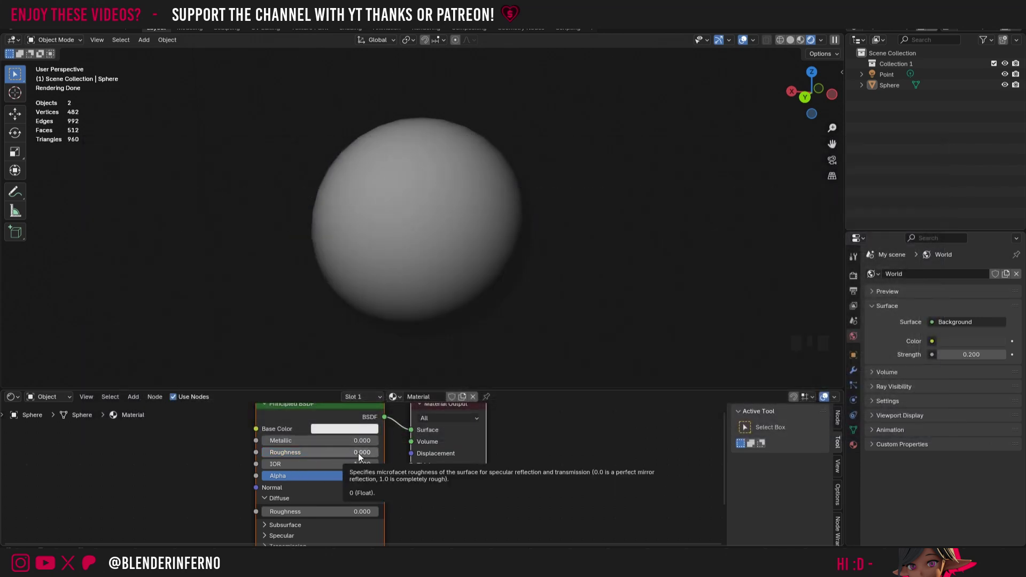
{"action": "left_click_drag", "start_coordinate": [358, 452], "coordinate": [299, 452]}
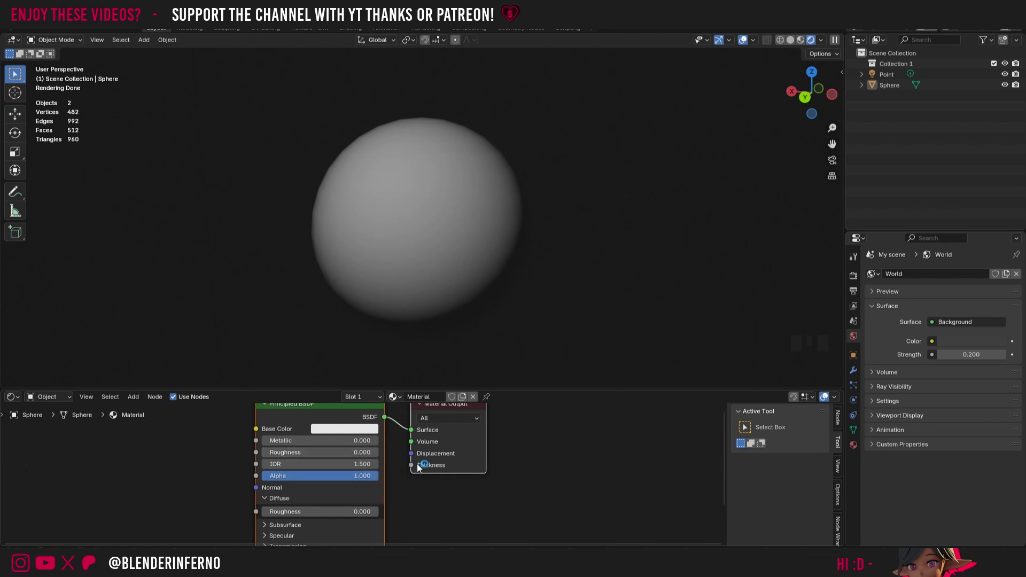
{"action": "left_click", "coordinate": [333, 453]}
Set the material's Roughness back to 0.500 and its Diffuse Roughness to 1.000
{"action": "type", "text": "0.5"}
{"action": "key", "text": "Return"}
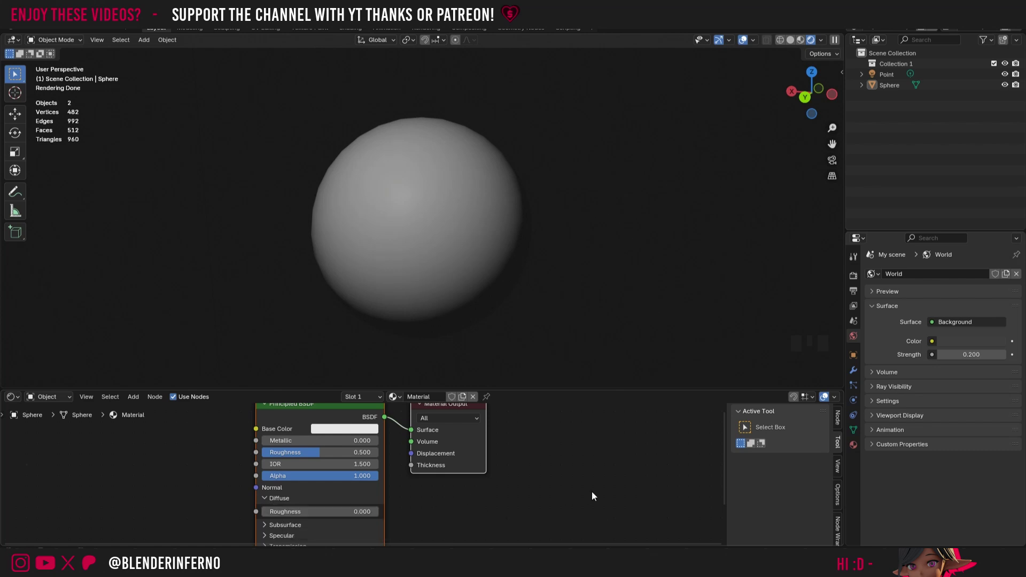
{"action": "left_click", "coordinate": [315, 512]}
{"action": "type", "text": "1"}
{"action": "key", "text": "Return"}
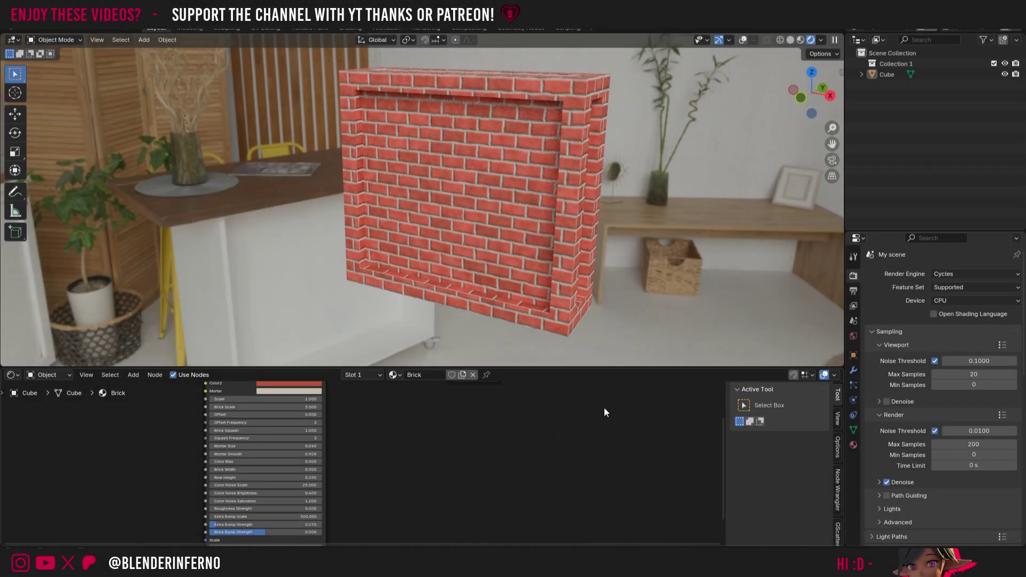
Open the Brick Wall Shader group and raise its Principled BSDF Diffuse Roughness to 1.000
{"action": "left_click_drag", "start_coordinate": [721, 443], "coordinate": [720, 395]}
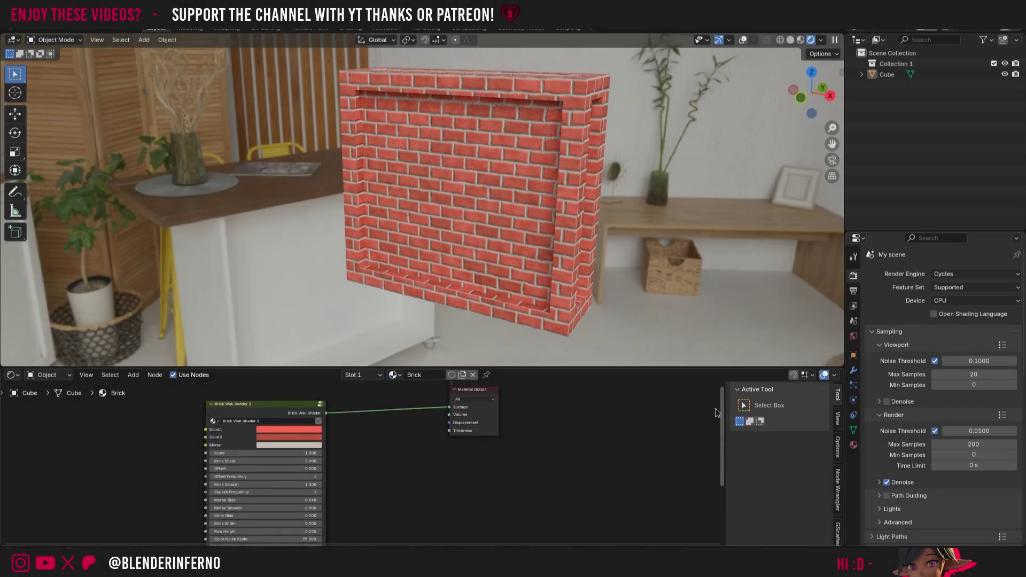
{"action": "left_click", "coordinate": [320, 404]}
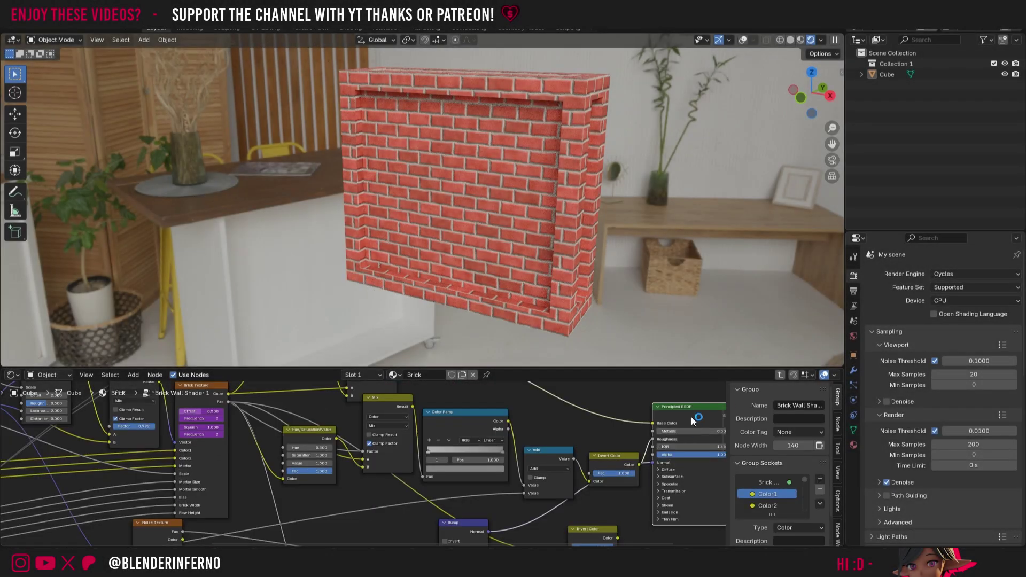
{"action": "scroll", "coordinate": [510, 448], "scroll_direction": "up", "scroll_amount": 3}
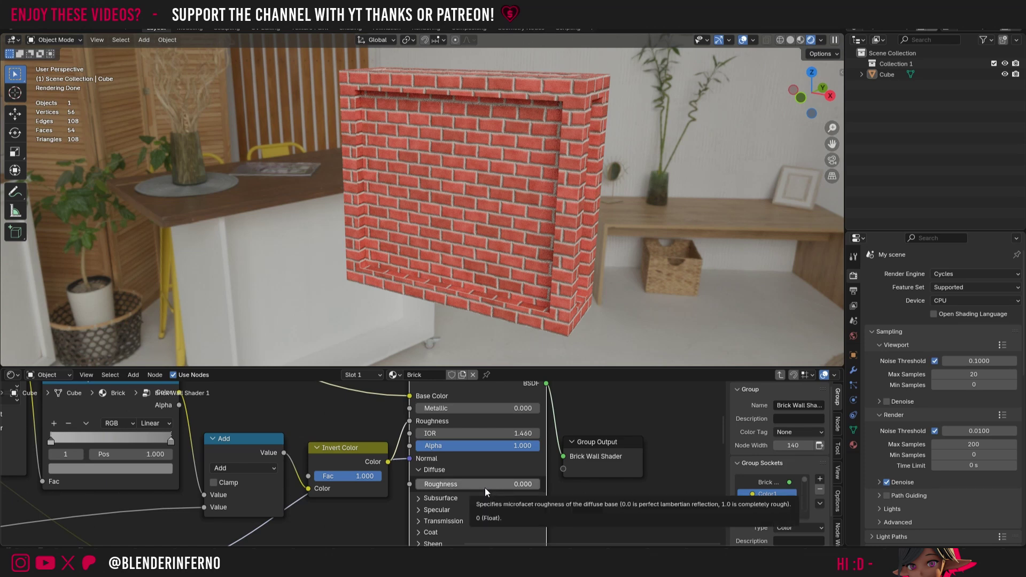
{"action": "left_click_drag", "start_coordinate": [483, 490], "coordinate": [652, 445]}
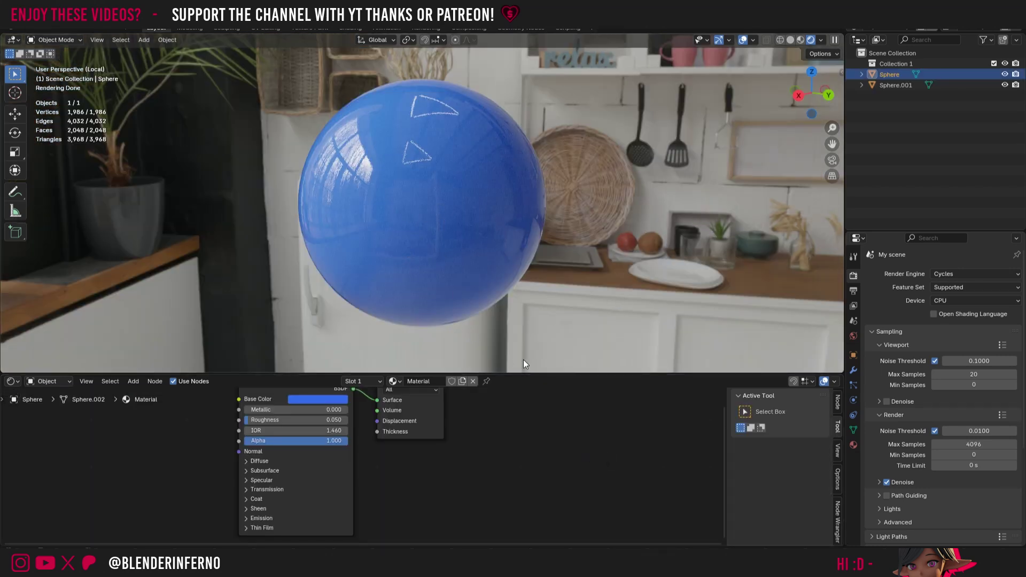
Expand the blue sphere's Diffuse panel, showing Diffuse Roughness 0.000, and maximize the shader editor
{"action": "left_click", "coordinate": [248, 461]}
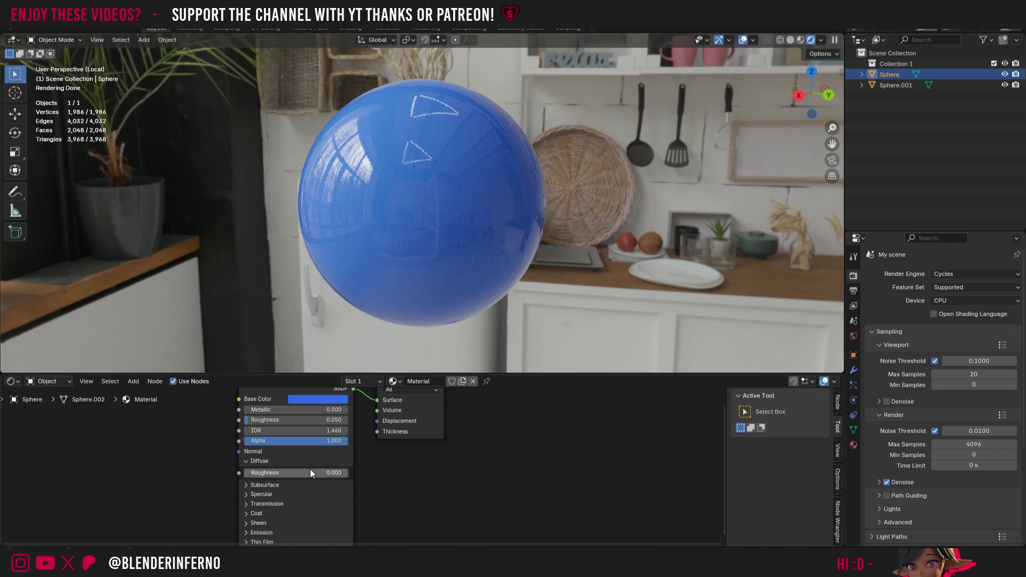
{"action": "key", "text": "ctrl+space"}
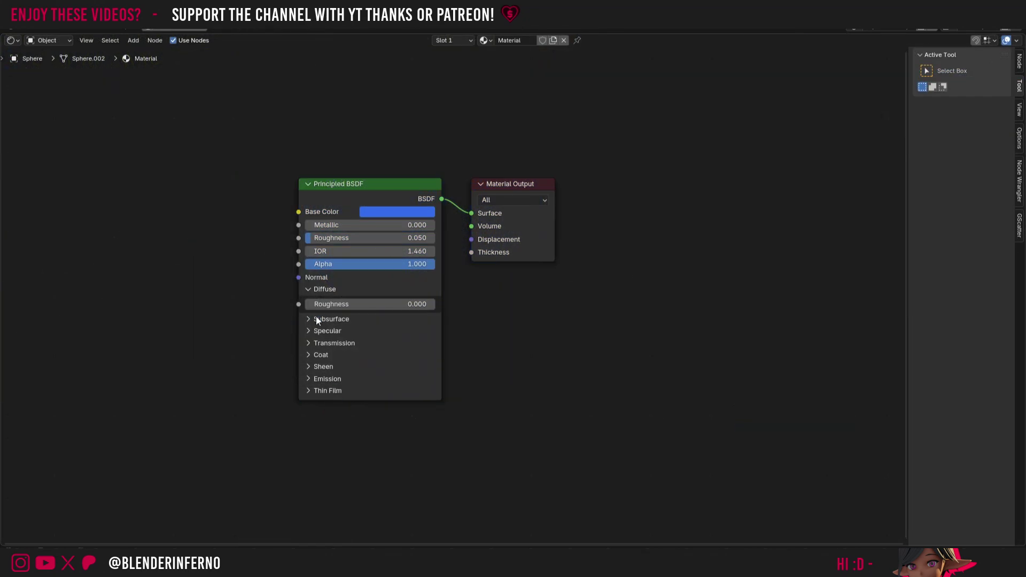